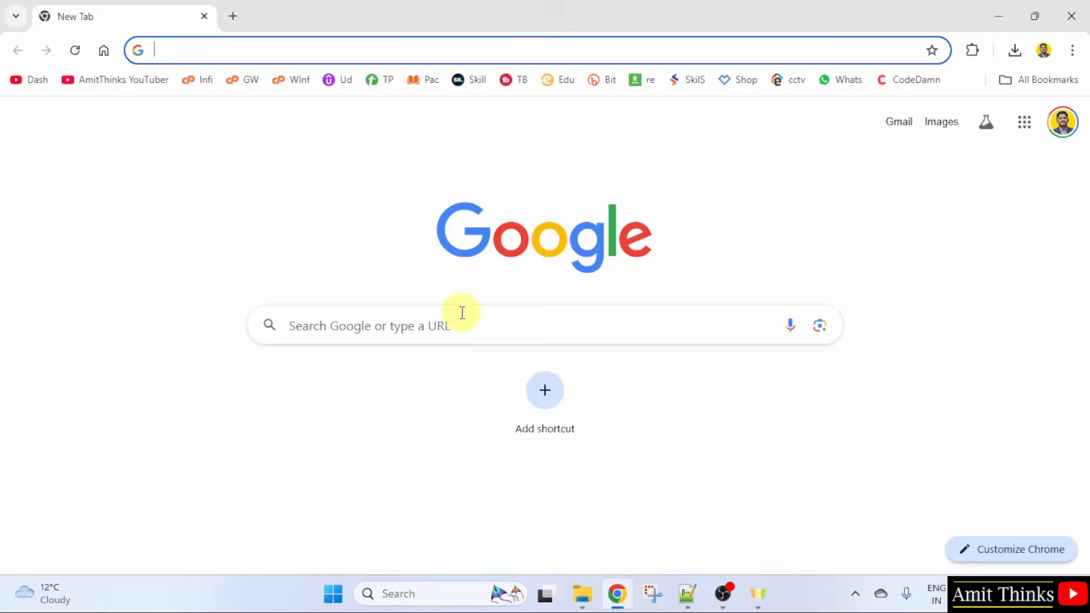
Search Google for "anaconda" and open the official Anaconda website from the results.
{"action": "left_click", "coordinate": [461, 312]}
{"action": "type", "text": "anaco"}
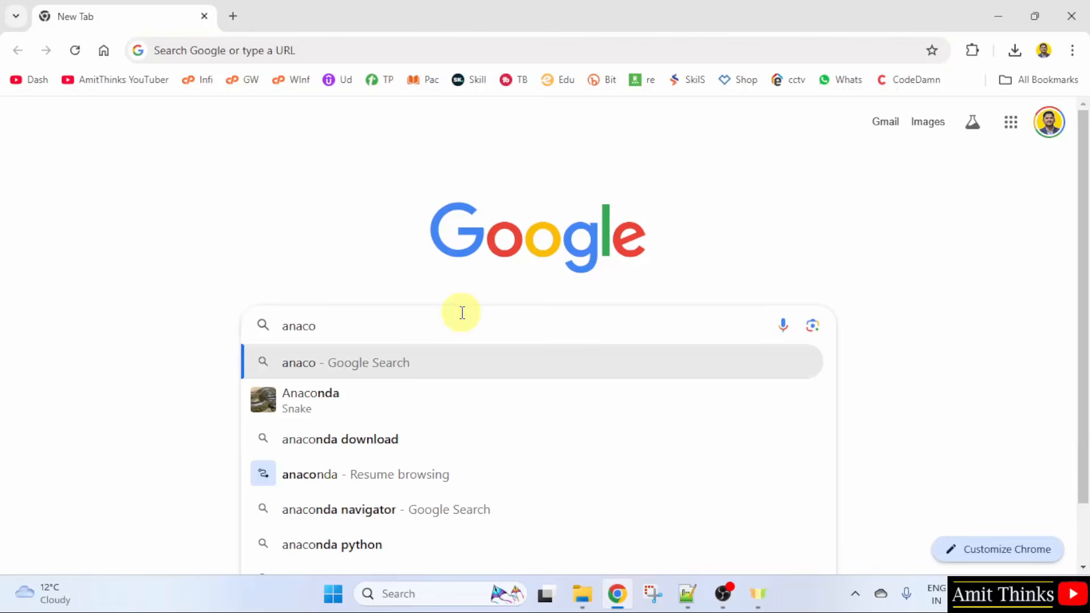
{"action": "type", "text": "nda"}
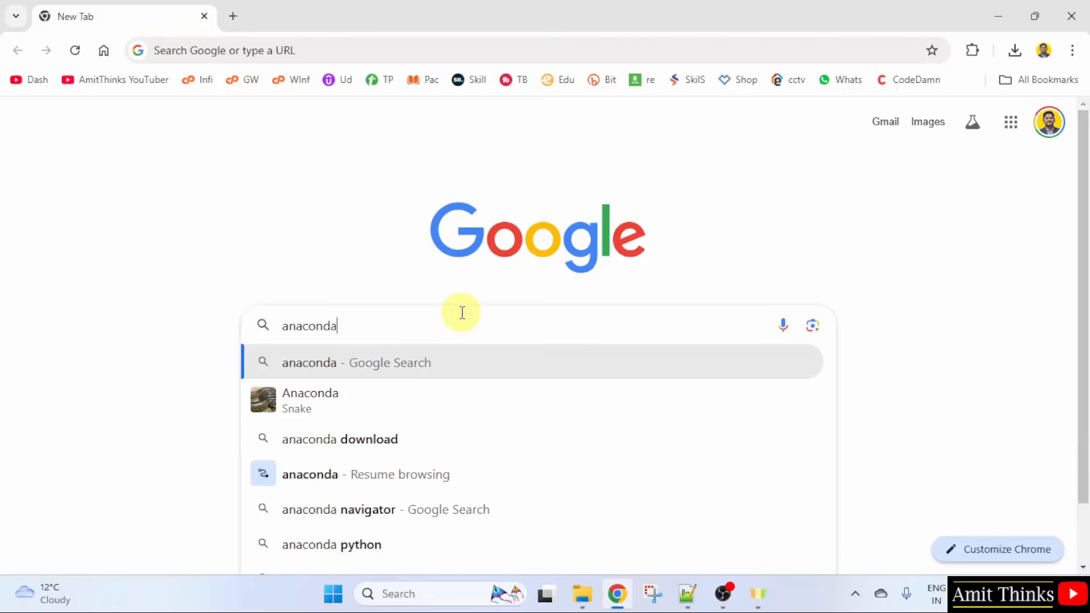
{"action": "key", "text": "Return"}
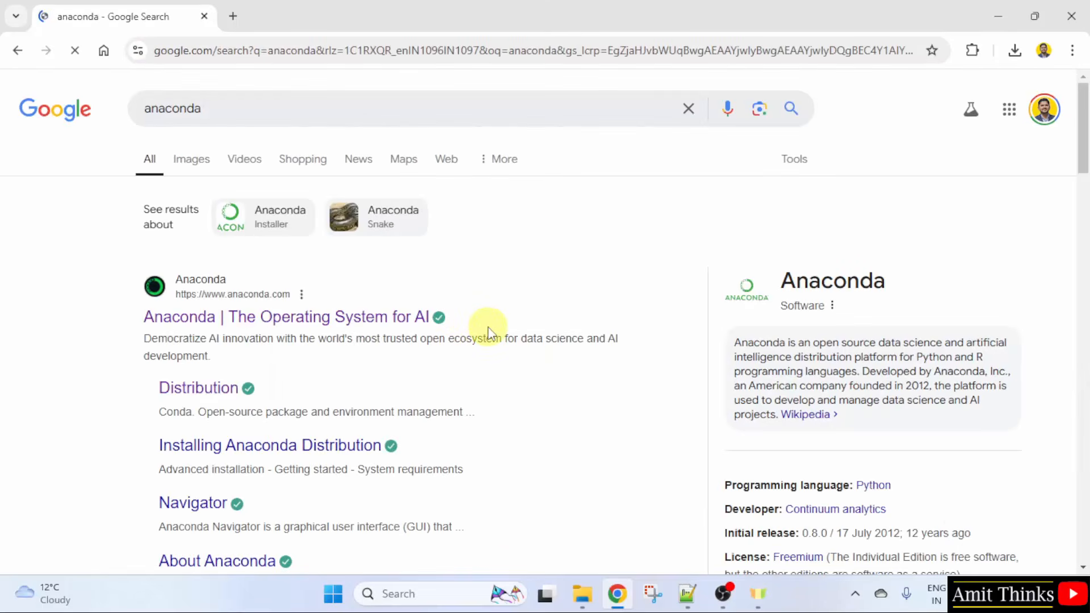
{"action": "left_click", "coordinate": [376, 321]}
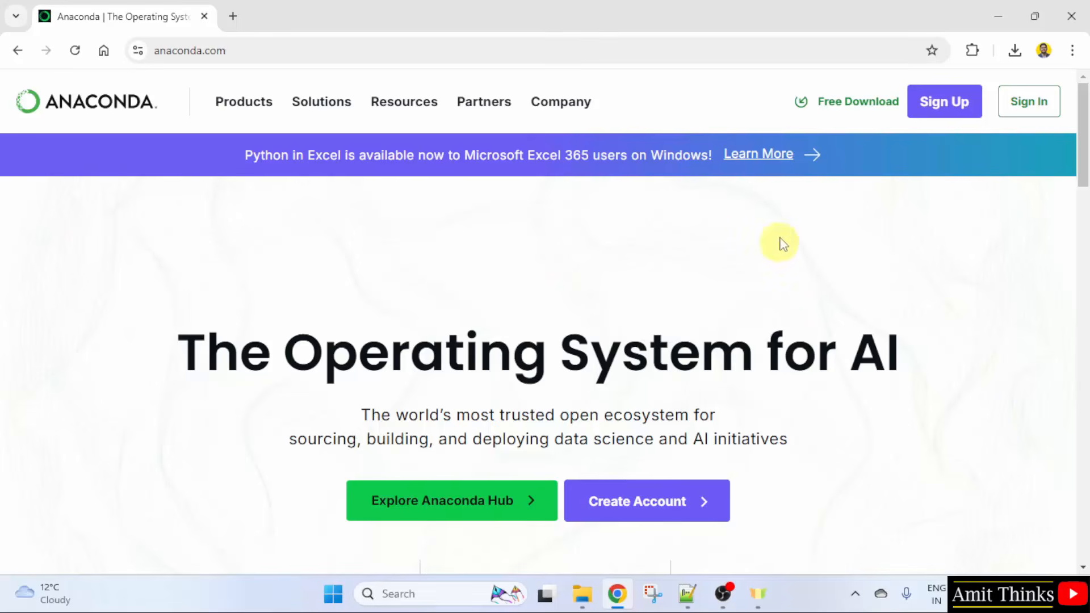
Go to the free Anaconda Distribution download, skip registration, and download the Windows installer.
{"action": "left_click", "coordinate": [857, 109]}
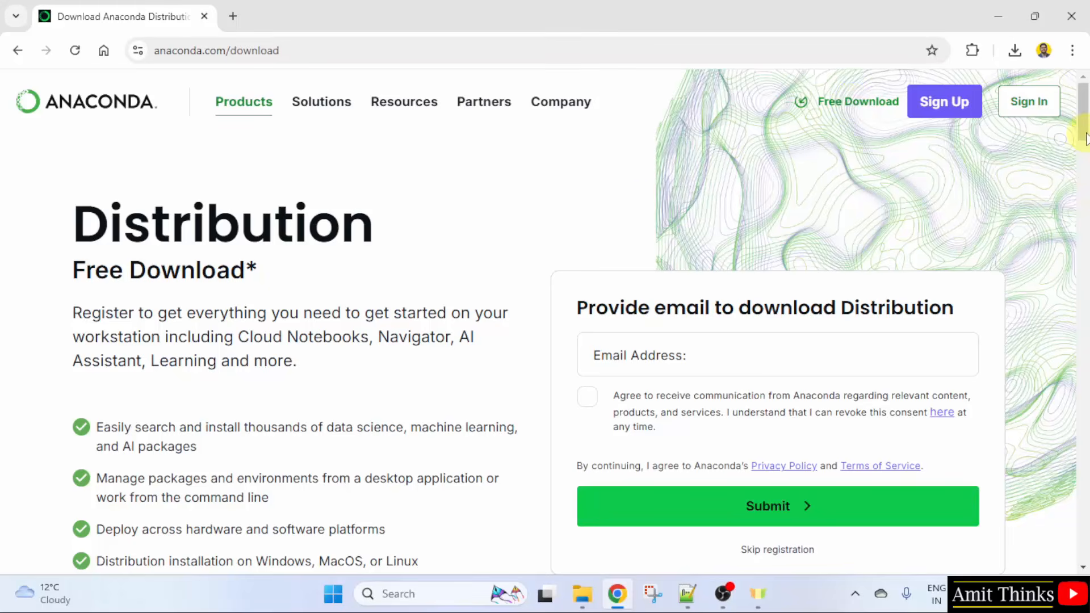
{"action": "scroll", "coordinate": [968, 274], "scroll_direction": "down", "scroll_amount": 2}
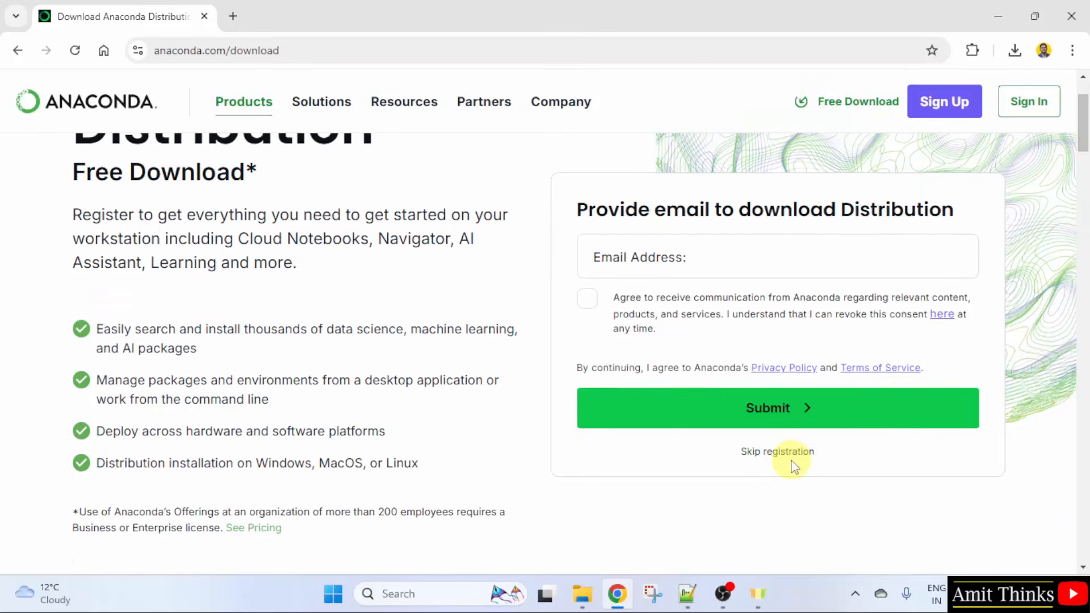
{"action": "left_click", "coordinate": [791, 462]}
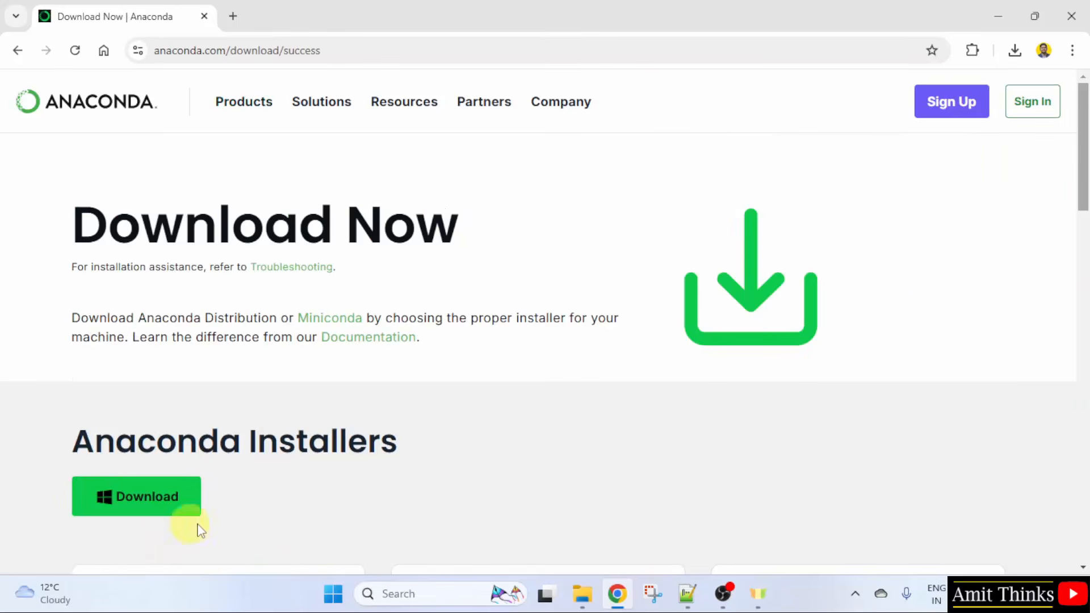
{"action": "scroll", "coordinate": [213, 511], "scroll_direction": "down", "scroll_amount": 1}
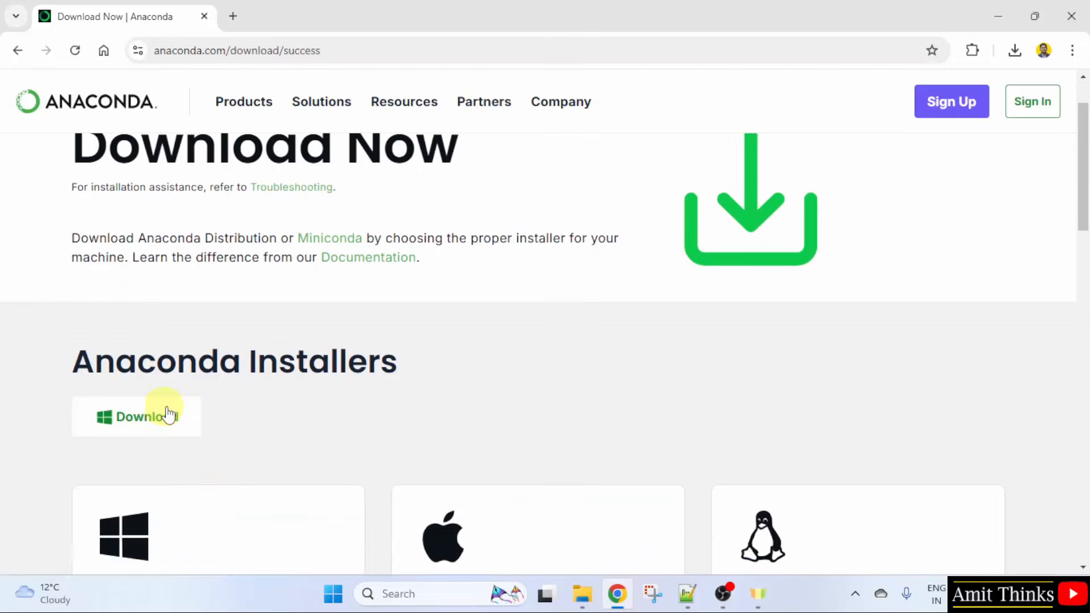
{"action": "left_click", "coordinate": [172, 418]}
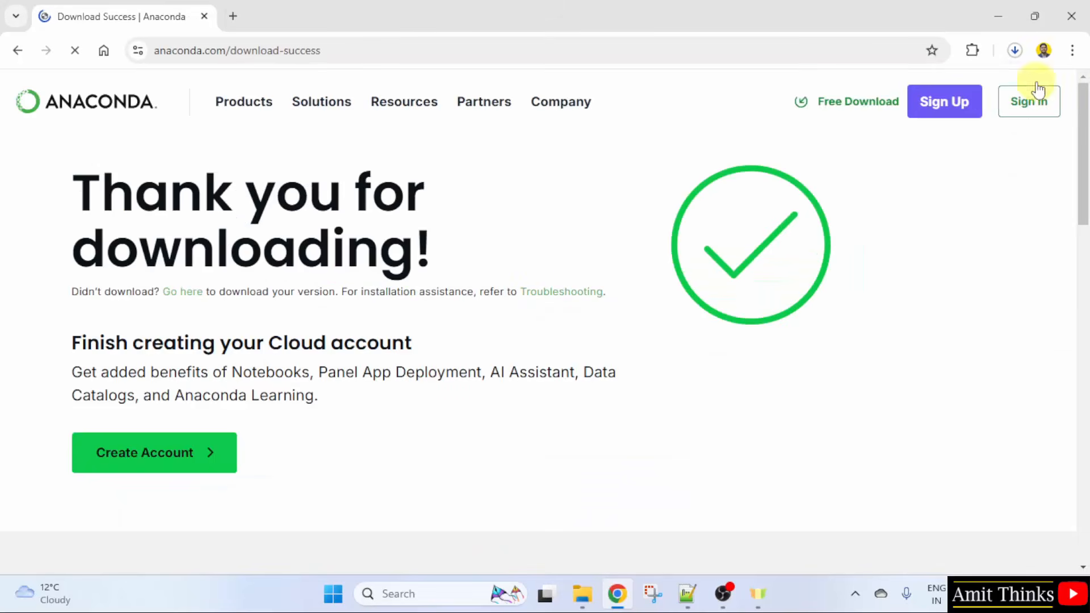
Run the downloaded Anaconda3-2024.10-1-Windows-x86_64.exe installer and minimize the browser.
{"action": "left_click", "coordinate": [1015, 51]}
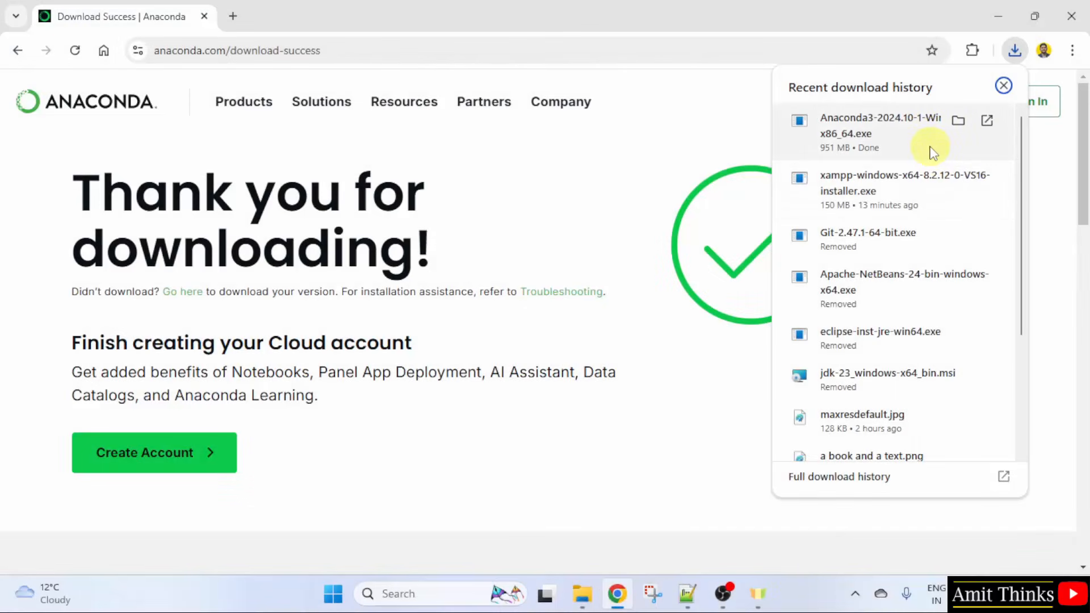
{"action": "right_click", "coordinate": [931, 148]}
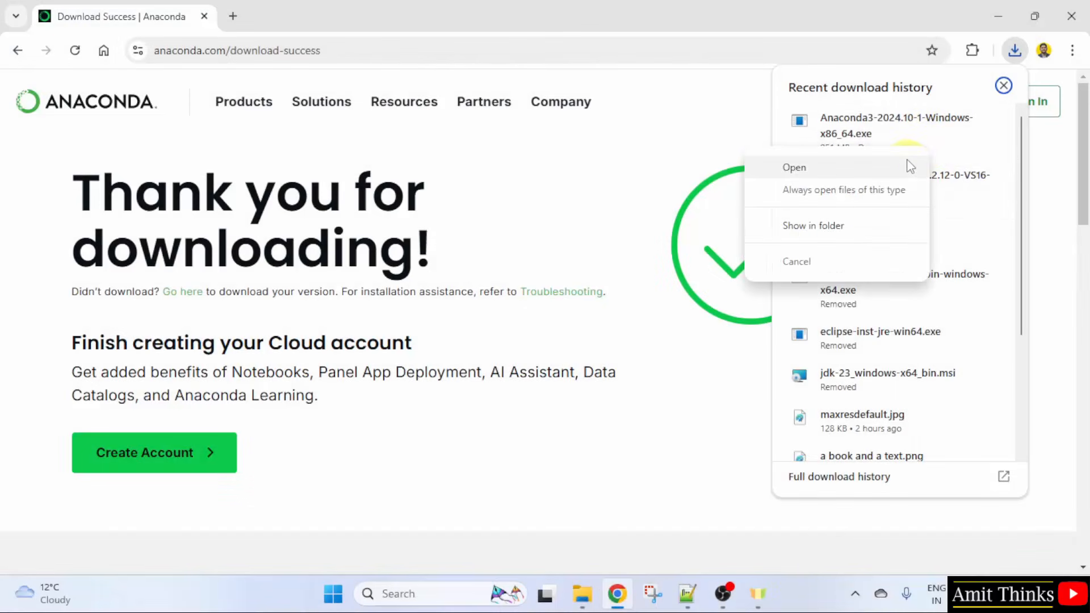
{"action": "left_click", "coordinate": [911, 166]}
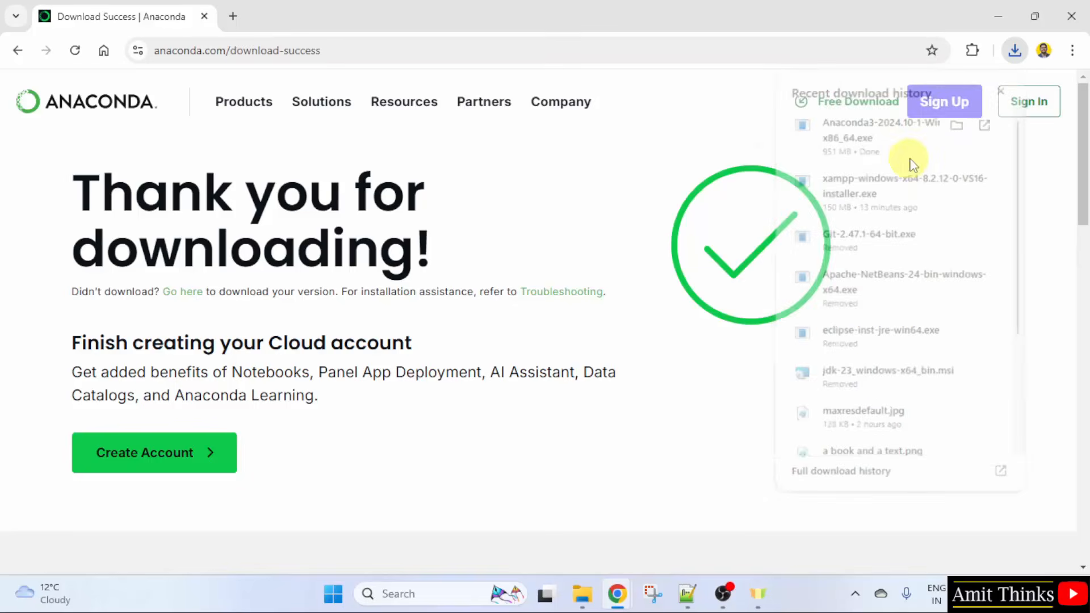
{"action": "left_click", "coordinate": [1008, 4]}
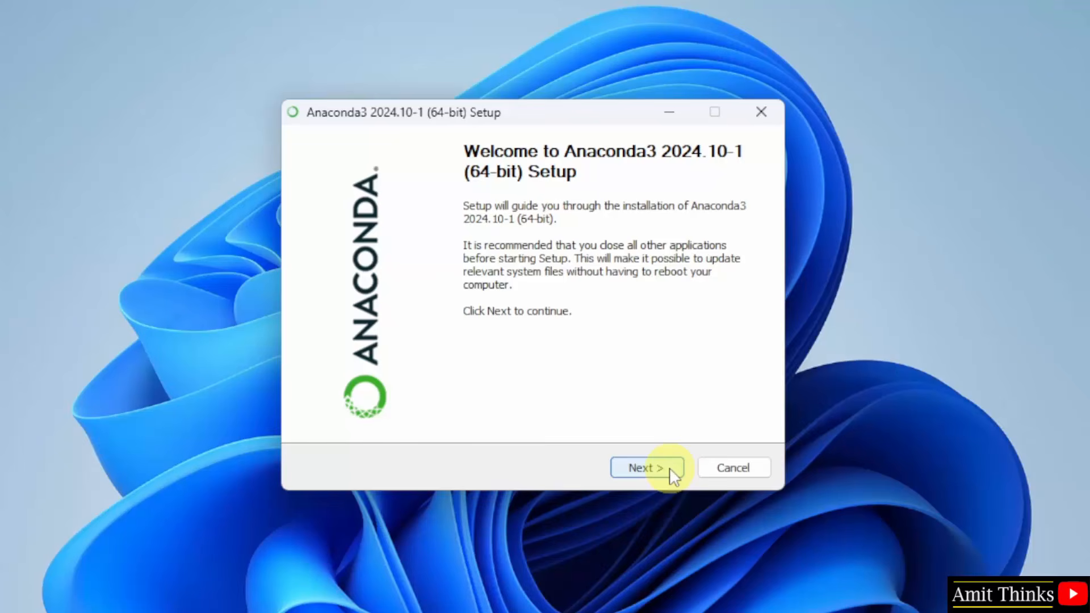
Accept the Anaconda3 license agreement and set the installation type to All Users.
{"action": "left_click", "coordinate": [670, 468]}
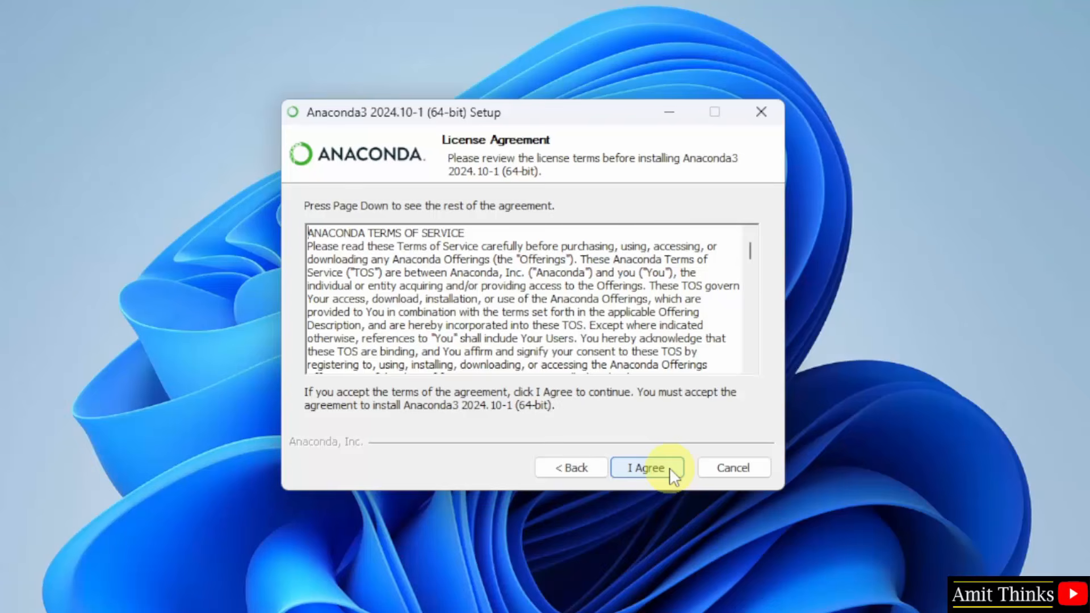
{"action": "left_click", "coordinate": [669, 468]}
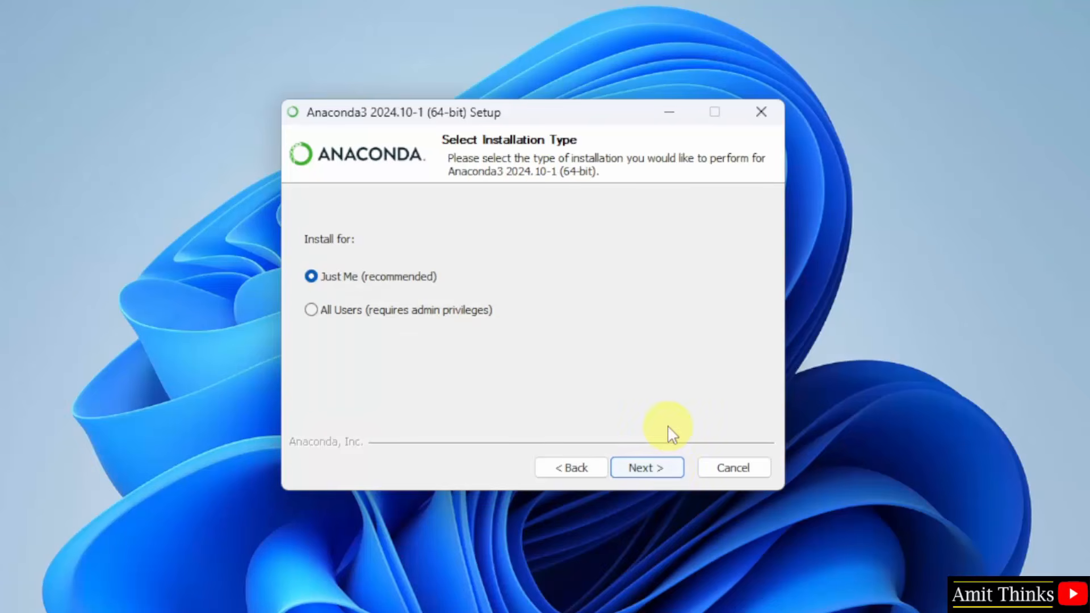
{"action": "left_click", "coordinate": [313, 311]}
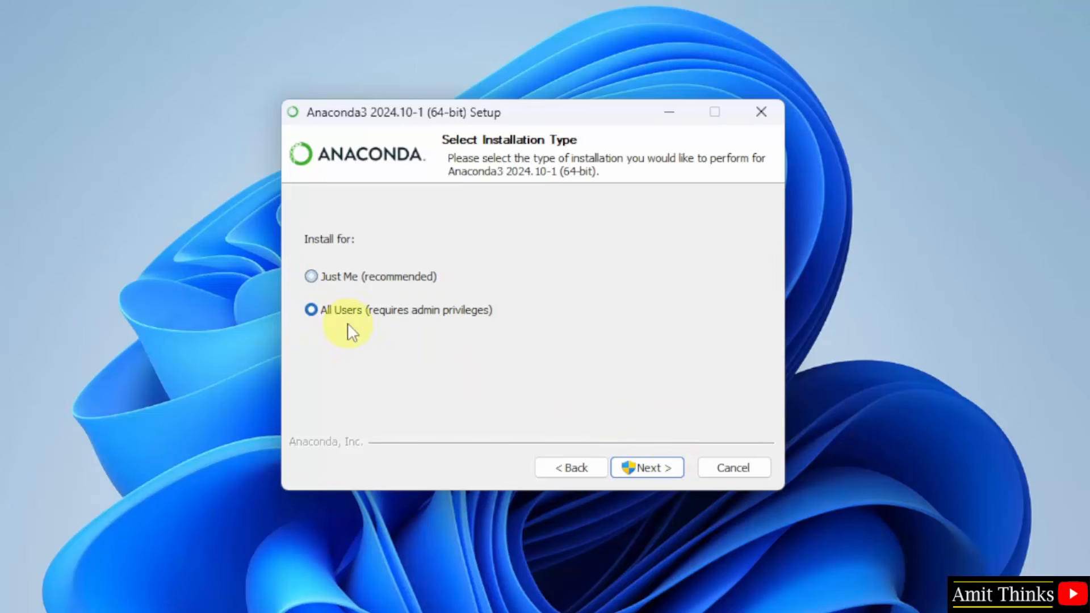
{"action": "left_click", "coordinate": [665, 465]}
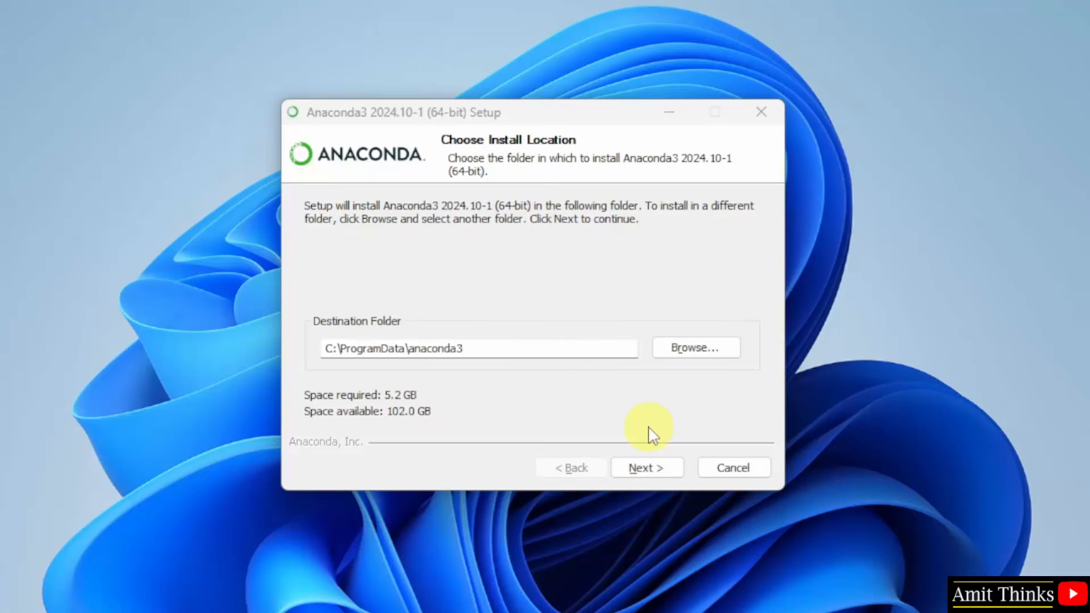
Install Anaconda3 to C:\ProgramData\anaconda3 with clearing of the package cache upon completion enabled.
{"action": "left_click", "coordinate": [670, 476]}
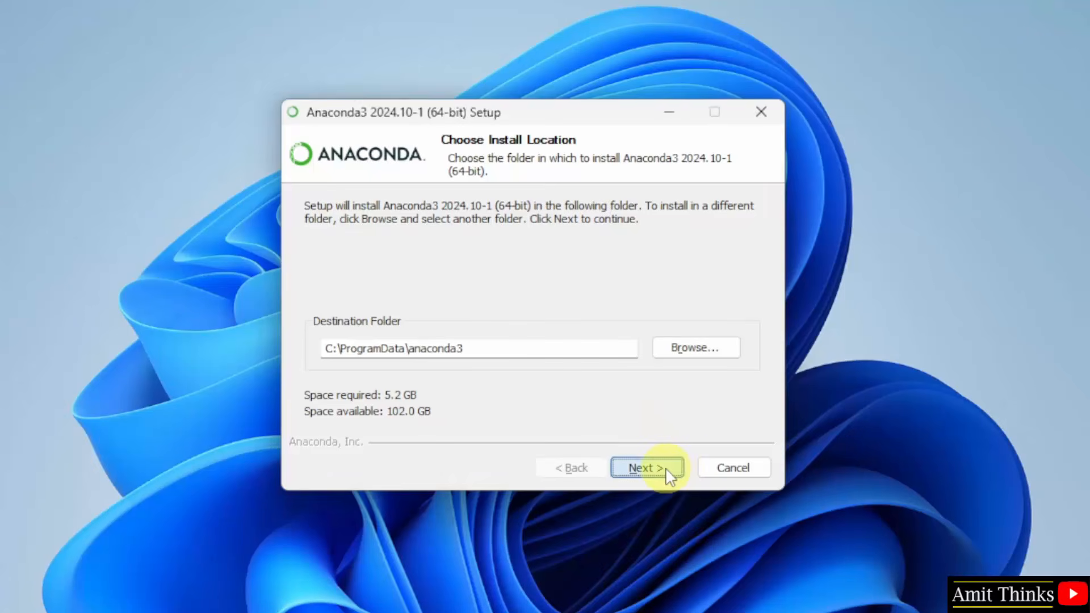
{"action": "left_click", "coordinate": [667, 474]}
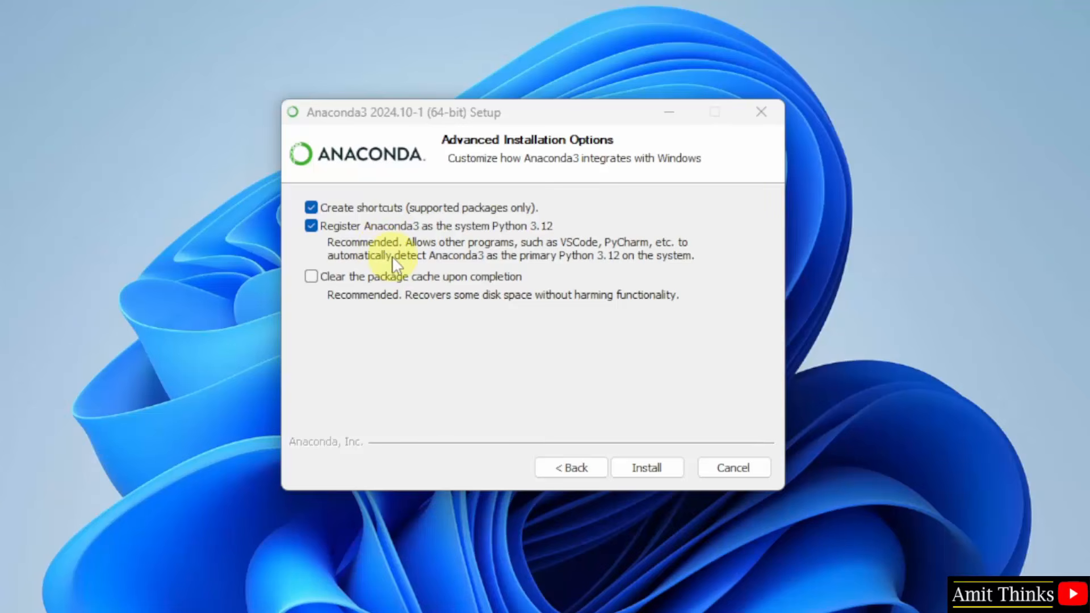
{"action": "left_click", "coordinate": [320, 284]}
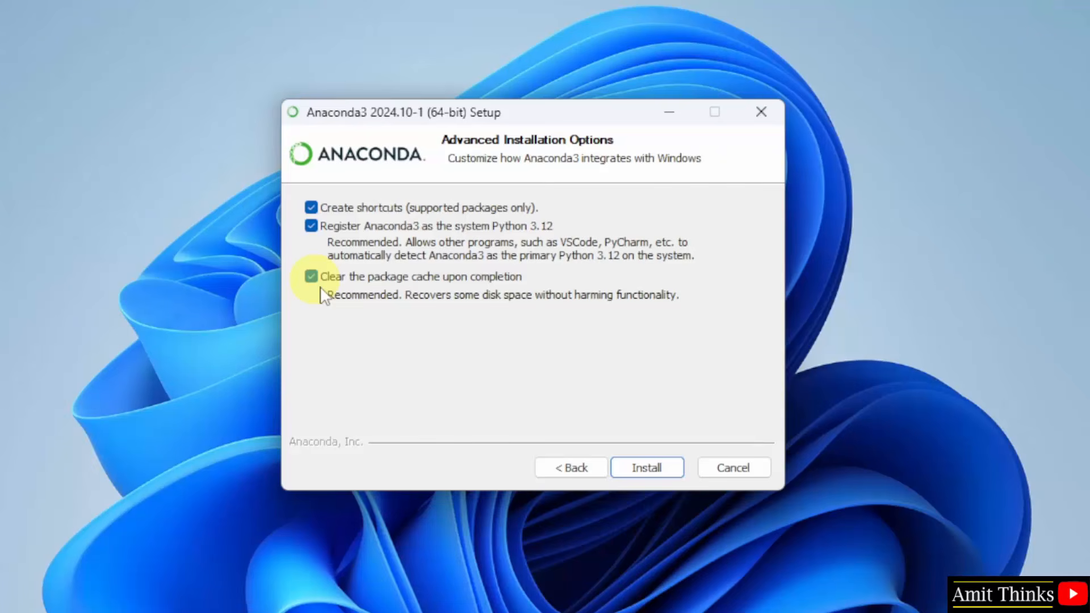
{"action": "left_click", "coordinate": [665, 468]}
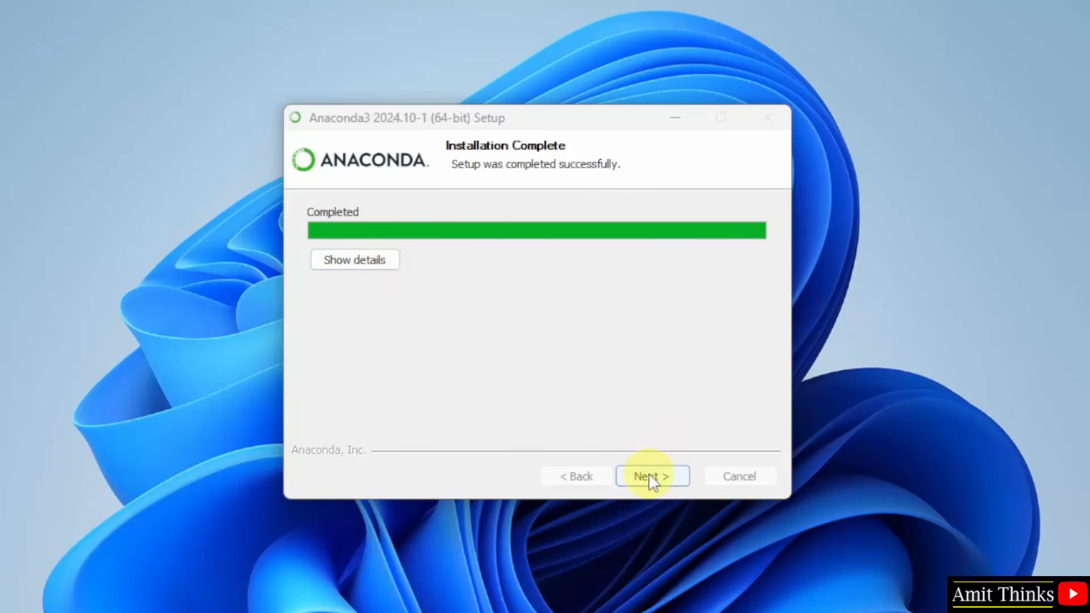
Finish the setup with Launch Anaconda Navigator and Getting Started with Anaconda Distribution both unchecked.
{"action": "left_click", "coordinate": [651, 480]}
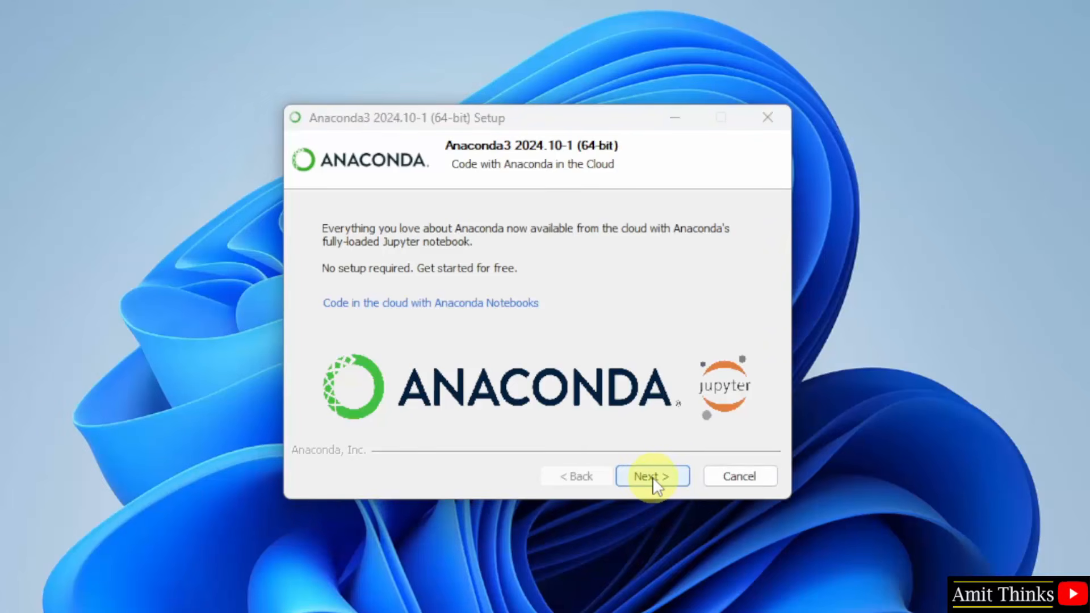
{"action": "left_click", "coordinate": [653, 477]}
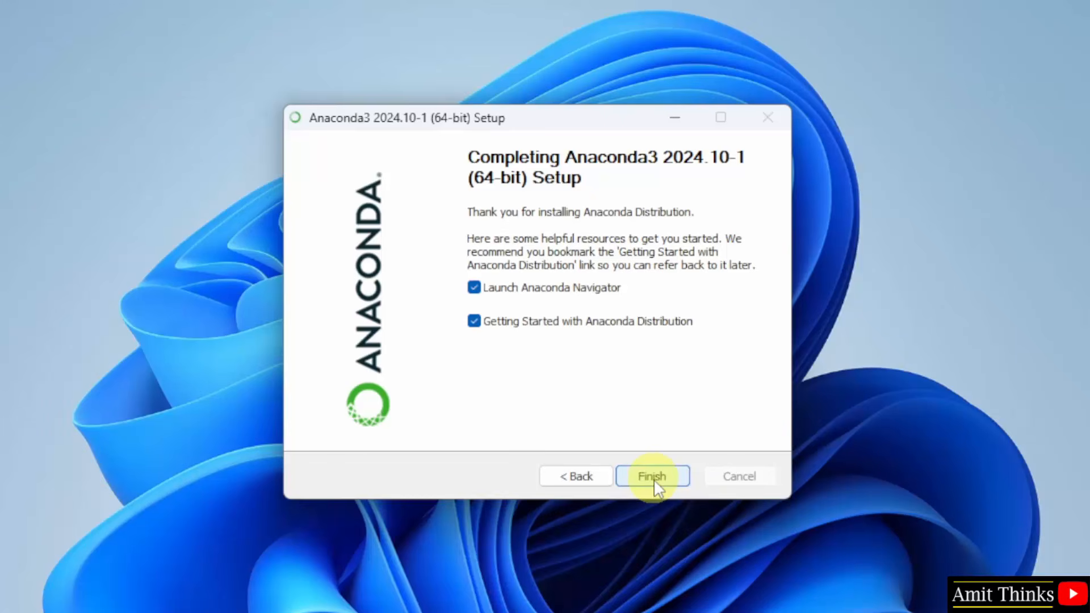
{"action": "left_click", "coordinate": [659, 476]}
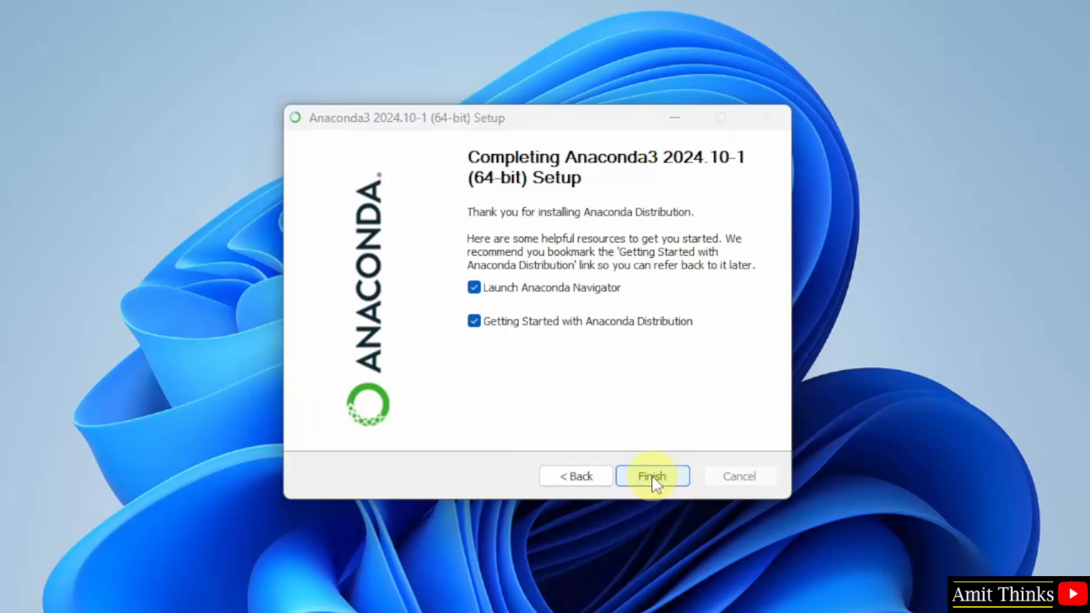
{"action": "left_click", "coordinate": [475, 288]}
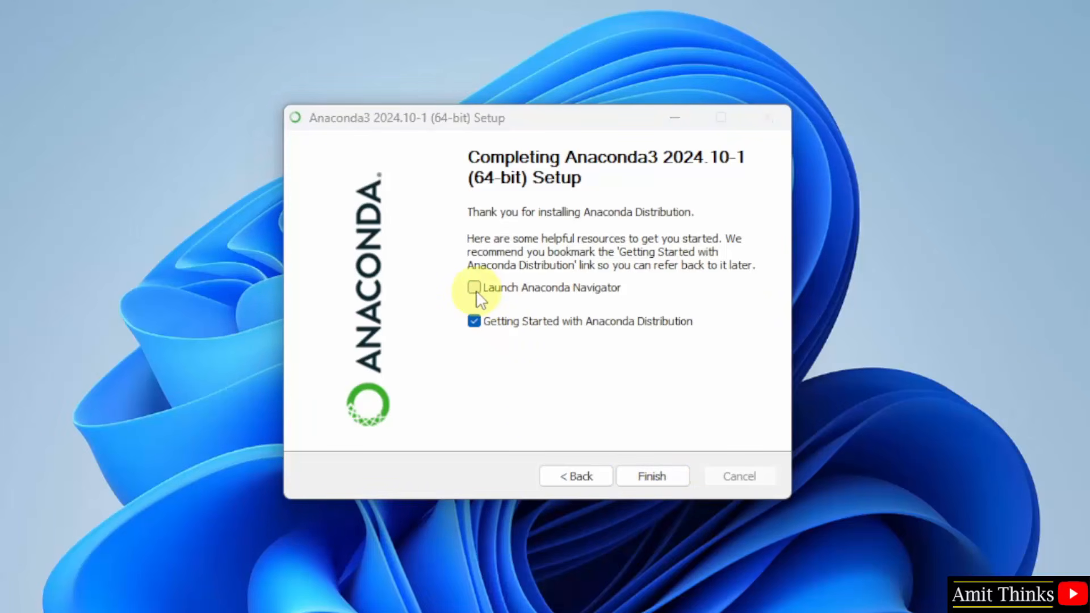
{"action": "left_click", "coordinate": [476, 322]}
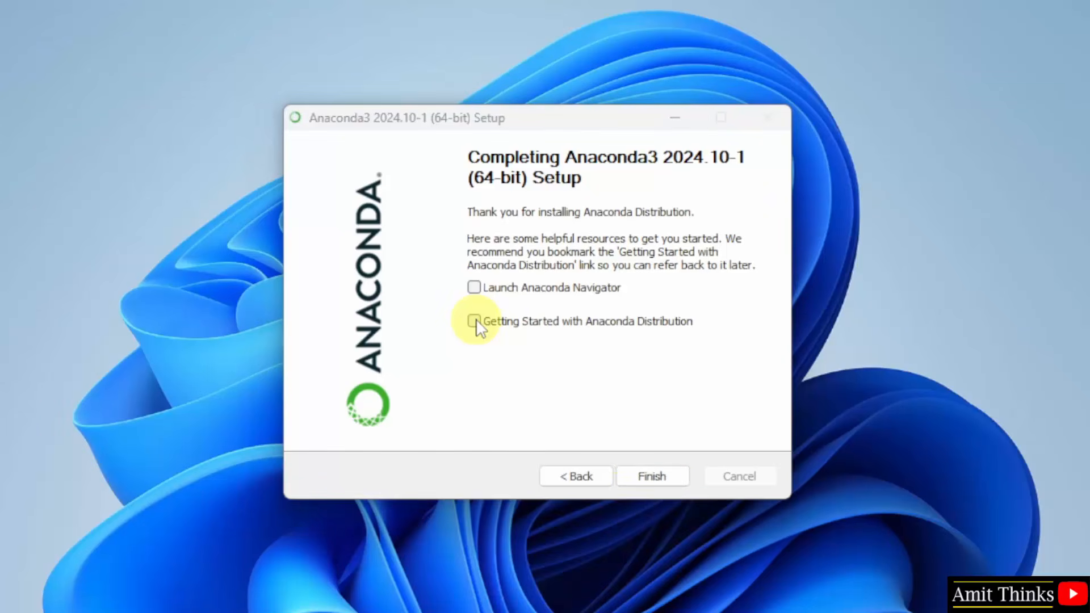
{"action": "left_click", "coordinate": [653, 480]}
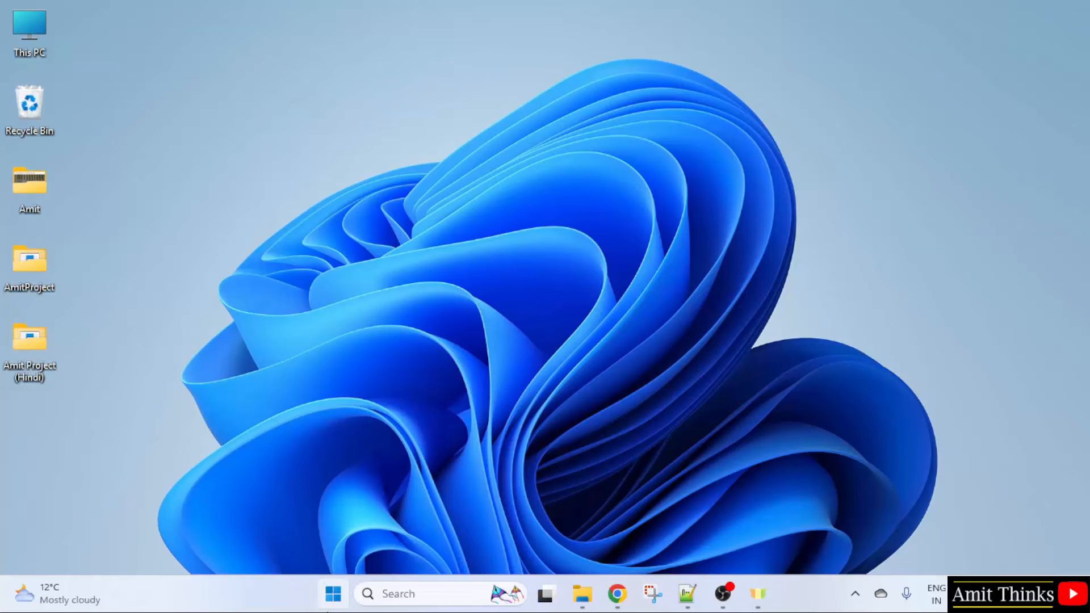
Find "anaconda" through Windows search, open Anaconda Prompt, and reposition its window on the desktop.
{"action": "left_click", "coordinate": [333, 594]}
{"action": "type", "text": "anaconda"}
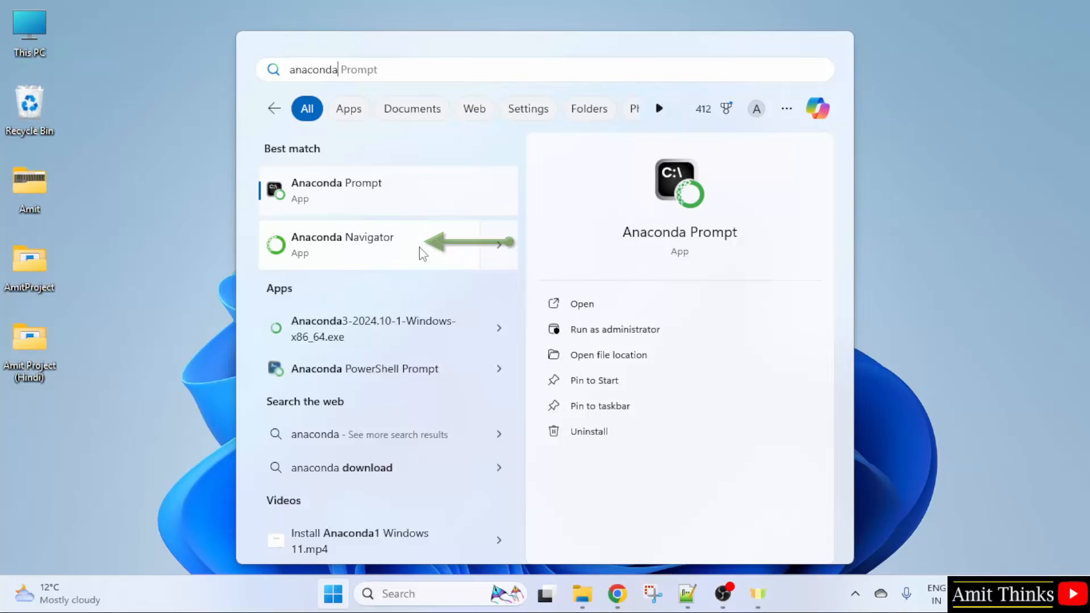
{"action": "left_click", "coordinate": [446, 207]}
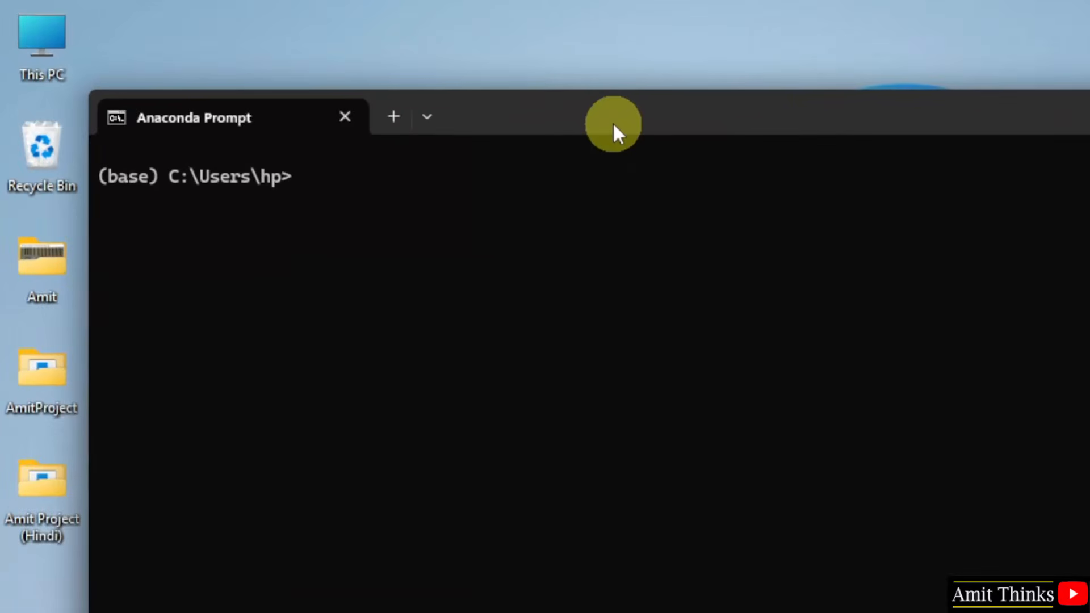
{"action": "left_click_drag", "start_coordinate": [626, 123], "coordinate": [658, 130]}
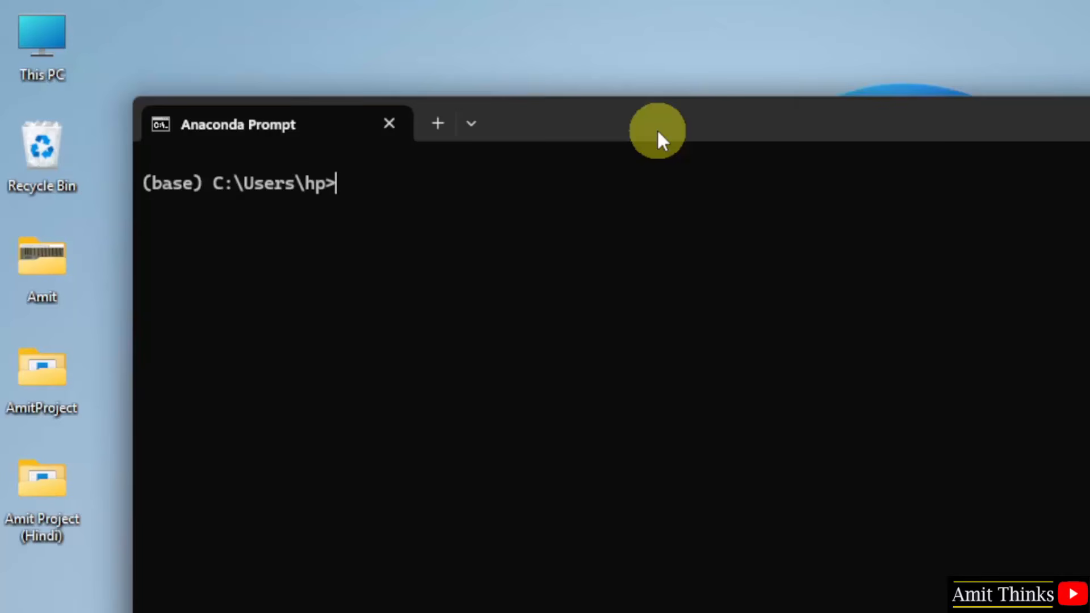
Run the command "jupyter notebook" in Anaconda Prompt and proceed to the Jupyter application in the browser.
{"action": "type", "text": "ju"}
{"action": "type", "text": "pyter noteboo"}
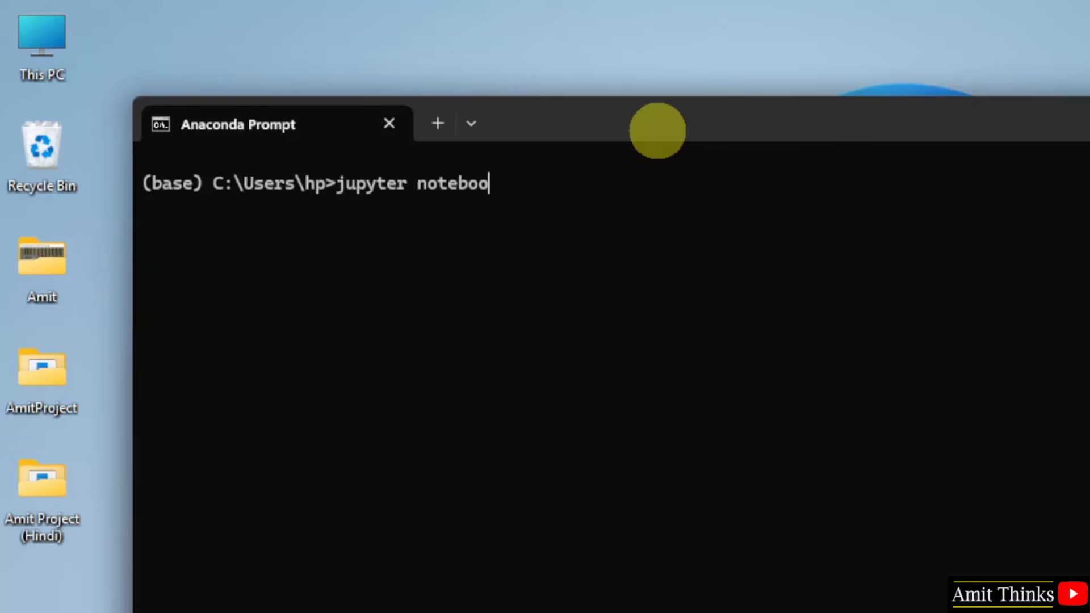
{"action": "type", "text": "k"}
{"action": "key", "text": "Return"}
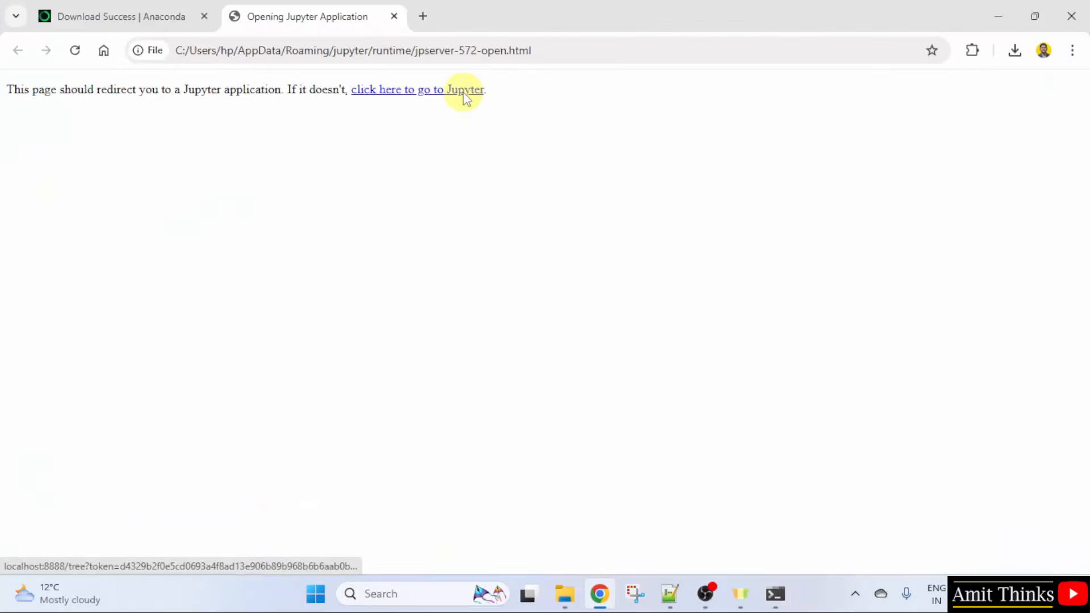
{"action": "left_click", "coordinate": [466, 91]}
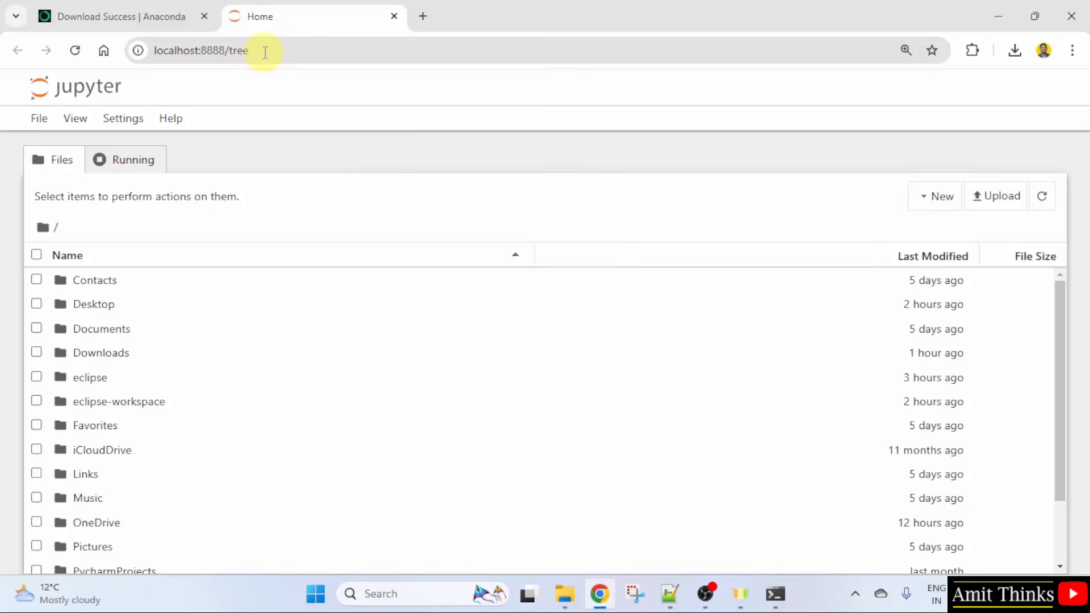
Open the Desktop folder in Jupyter's file list and restore the browser to a smaller window beside the desktop icons.
{"action": "double_click", "coordinate": [176, 307]}
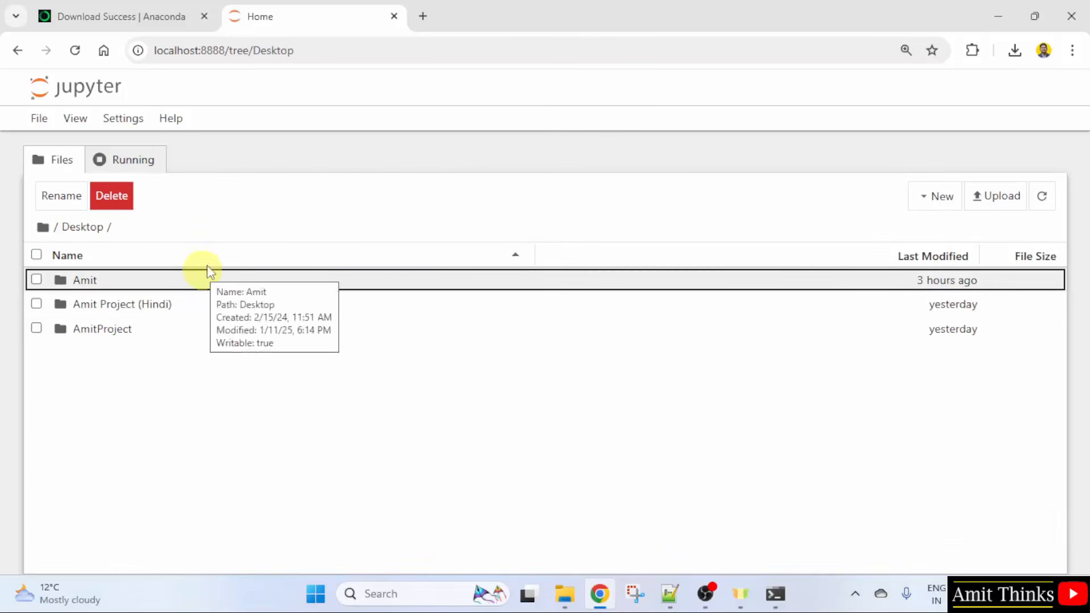
{"action": "left_click_drag", "start_coordinate": [550, 14], "coordinate": [668, 15]}
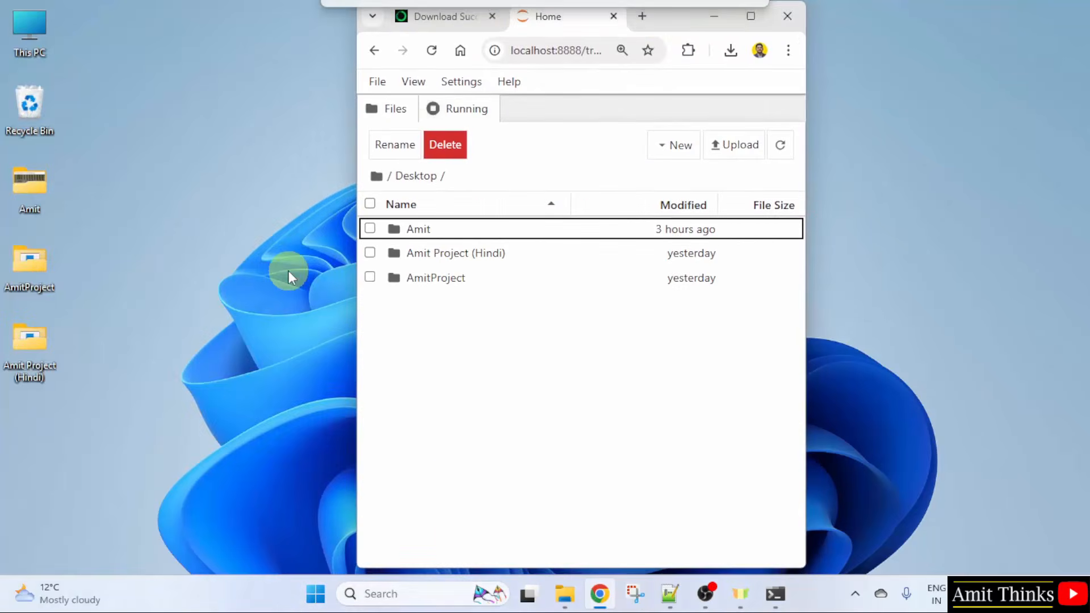
Maximize the browser window, create a new folder named AmitPython in the Desktop directory, and open it.
{"action": "left_click", "coordinate": [751, 16]}
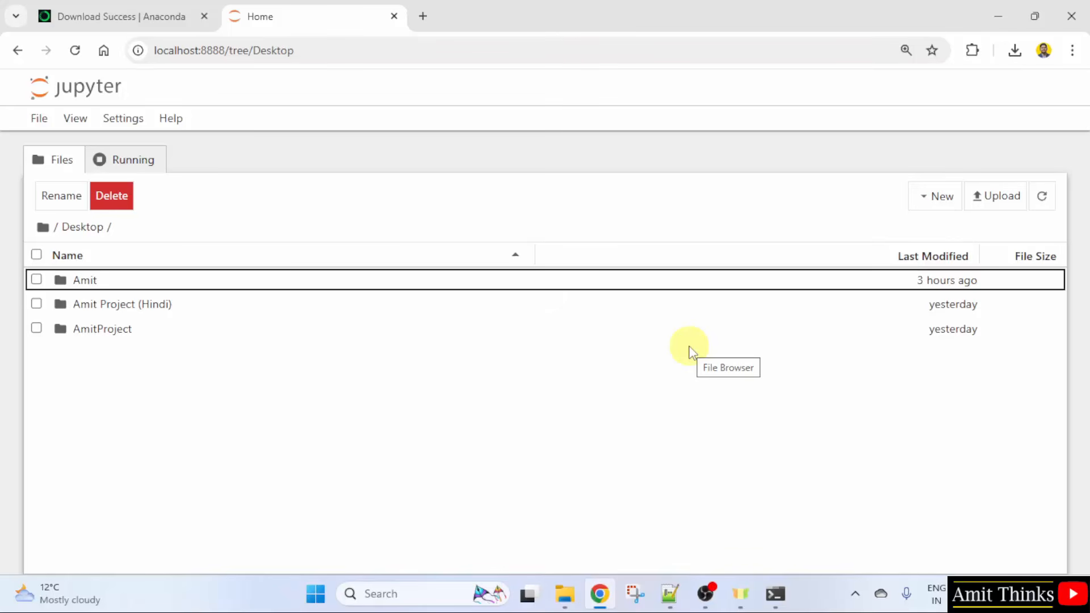
{"action": "left_click", "coordinate": [947, 206]}
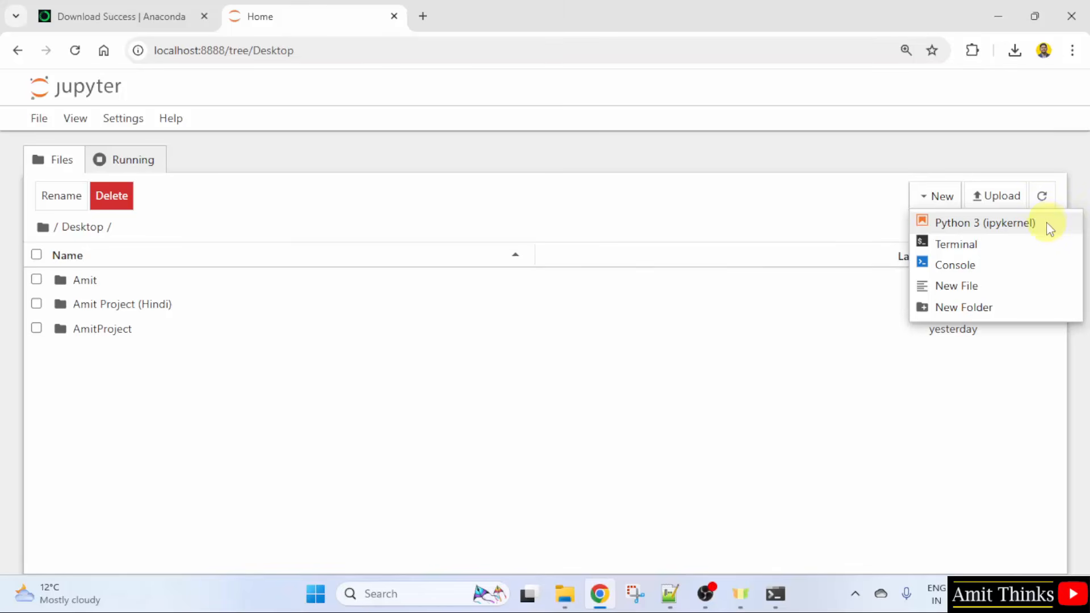
{"action": "left_click", "coordinate": [1013, 312]}
{"action": "type", "text": "Amit"}
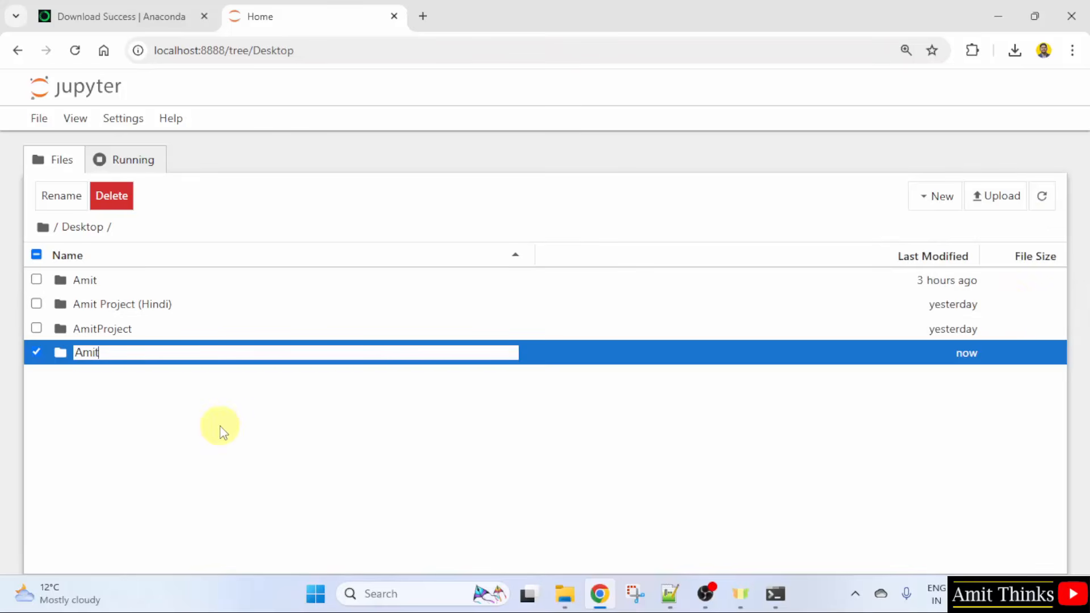
{"action": "type", "text": "Python"}
{"action": "key", "text": "Return"}
{"action": "double_click", "coordinate": [300, 357]}
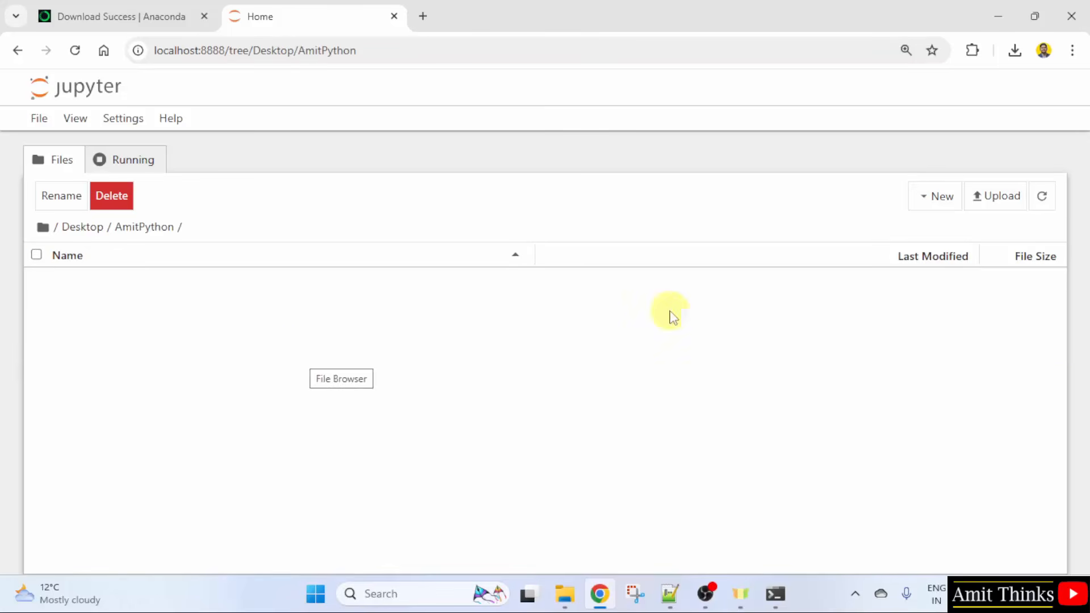
Create a new Python 3 (ipykernel) notebook in the AmitPython folder and rename it as Demo.ipynb.
{"action": "left_click", "coordinate": [944, 199]}
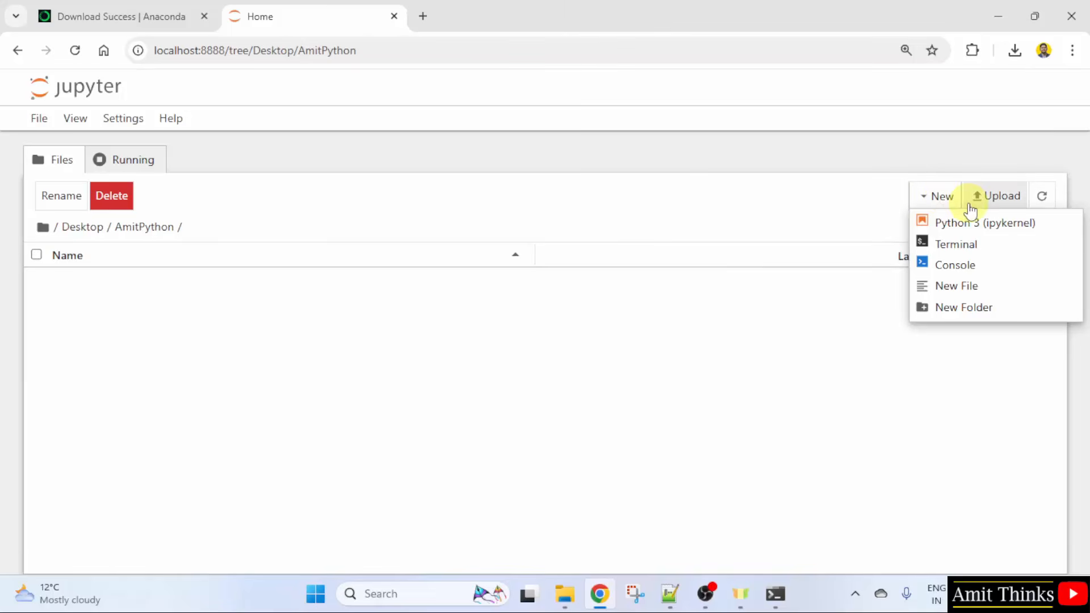
{"action": "left_click", "coordinate": [1020, 225]}
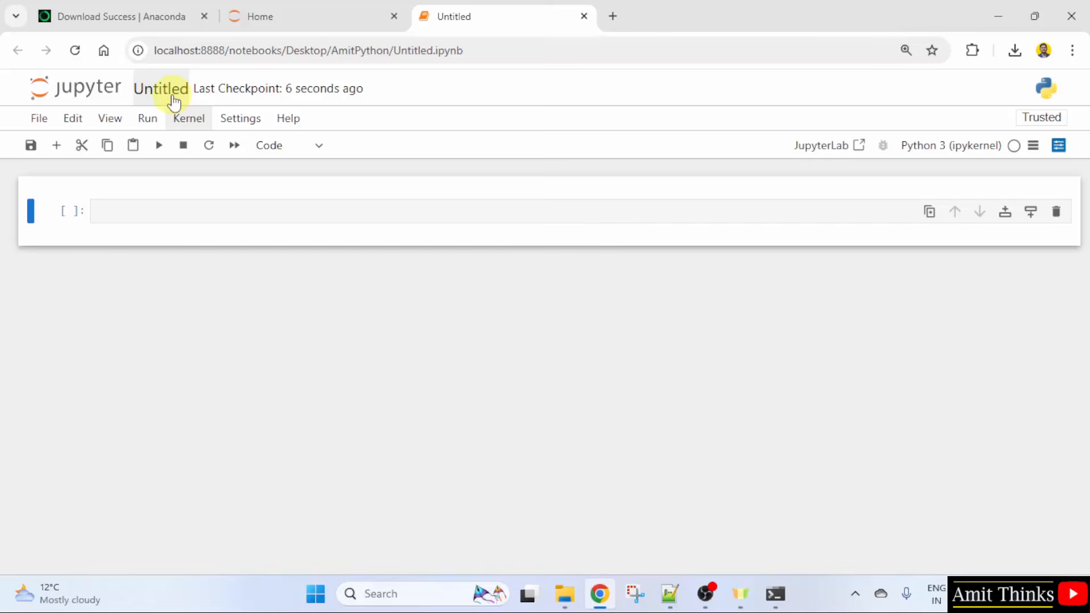
{"action": "left_click", "coordinate": [173, 98]}
{"action": "type", "text": "Dem"}
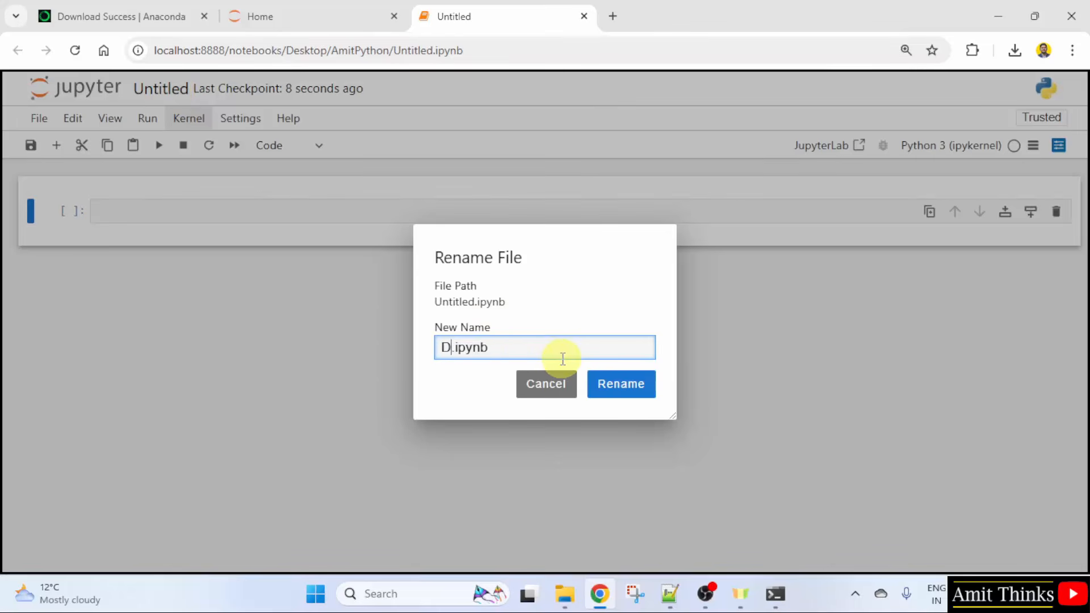
{"action": "type", "text": "o"}
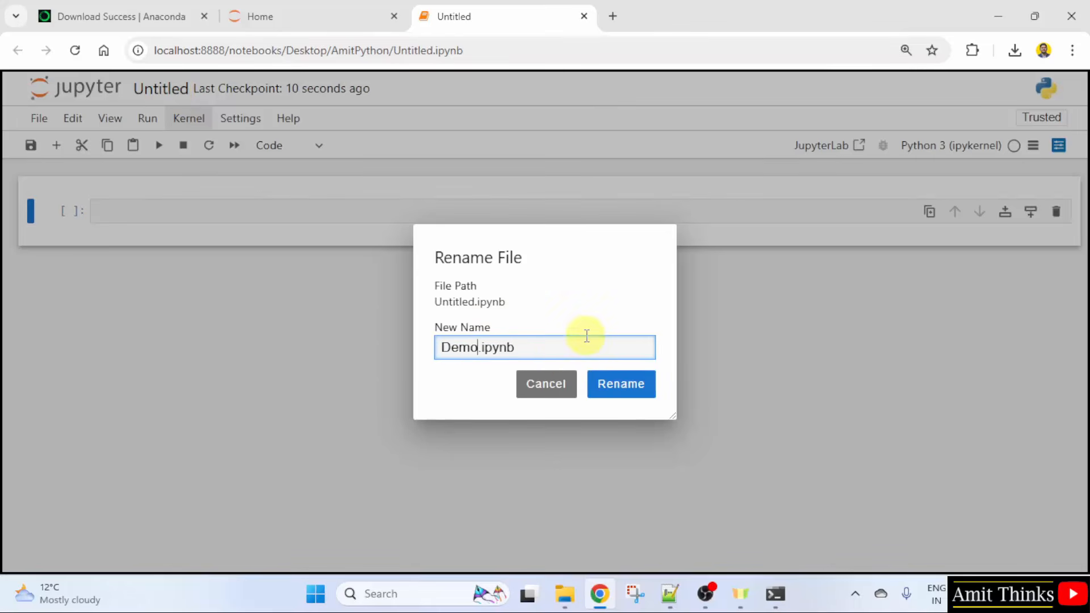
{"action": "left_click", "coordinate": [628, 390]}
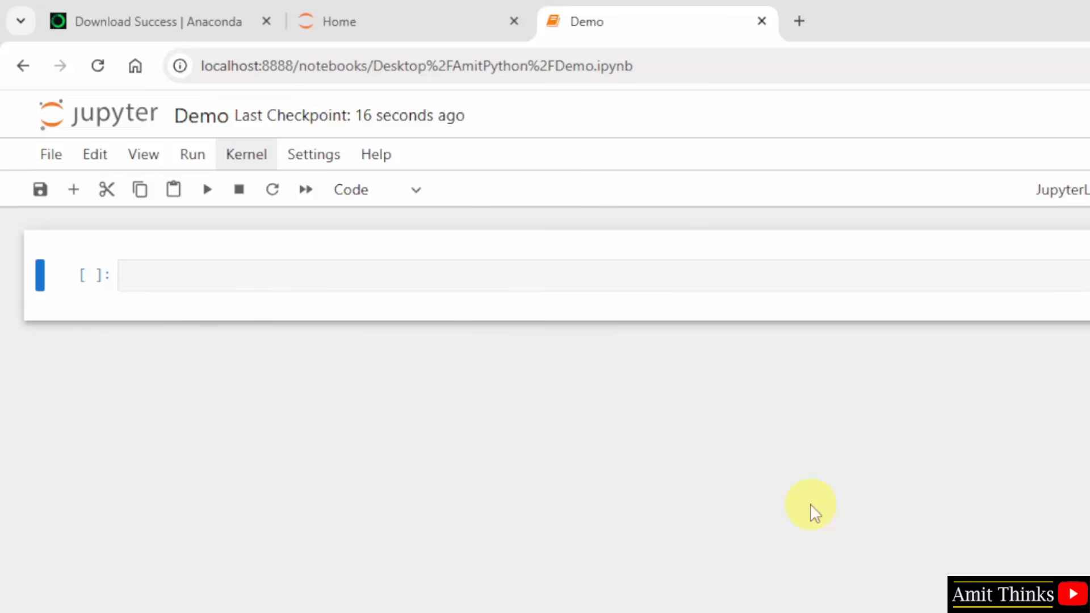
Enter a print() statement with a person's full name in quotes in the first code cell and run the cell.
{"action": "left_click", "coordinate": [266, 279]}
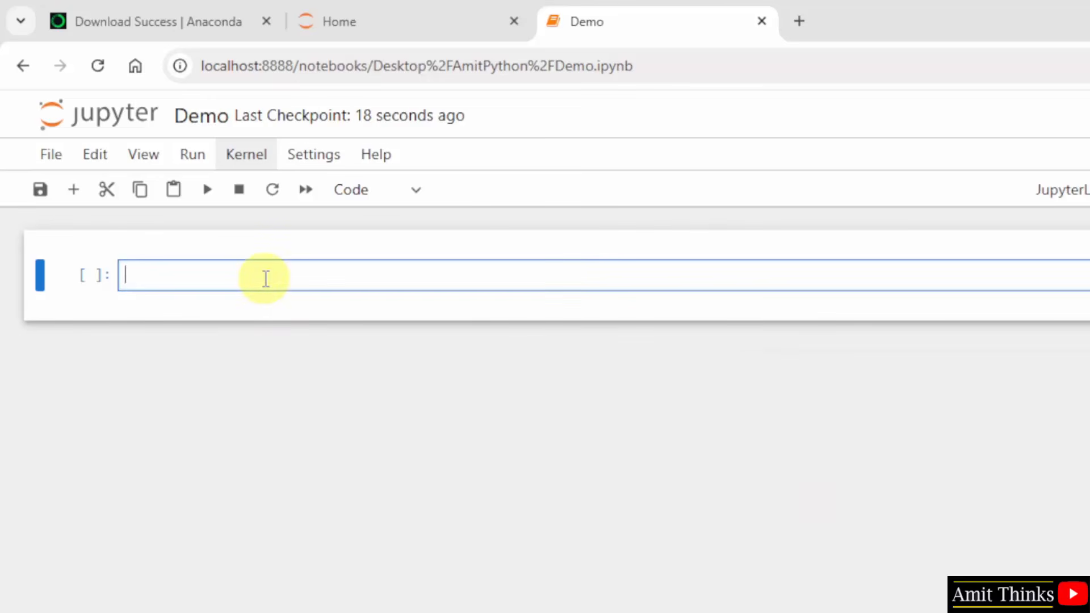
{"action": "type", "text": "print(\"Amit"}
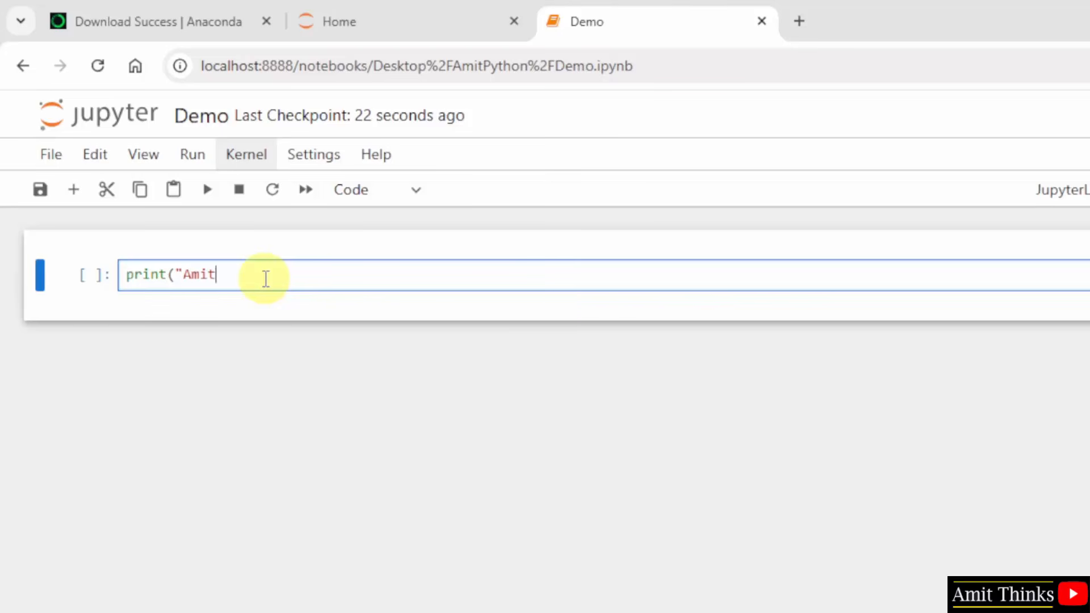
{"action": "type", "text": " Diwan\")"}
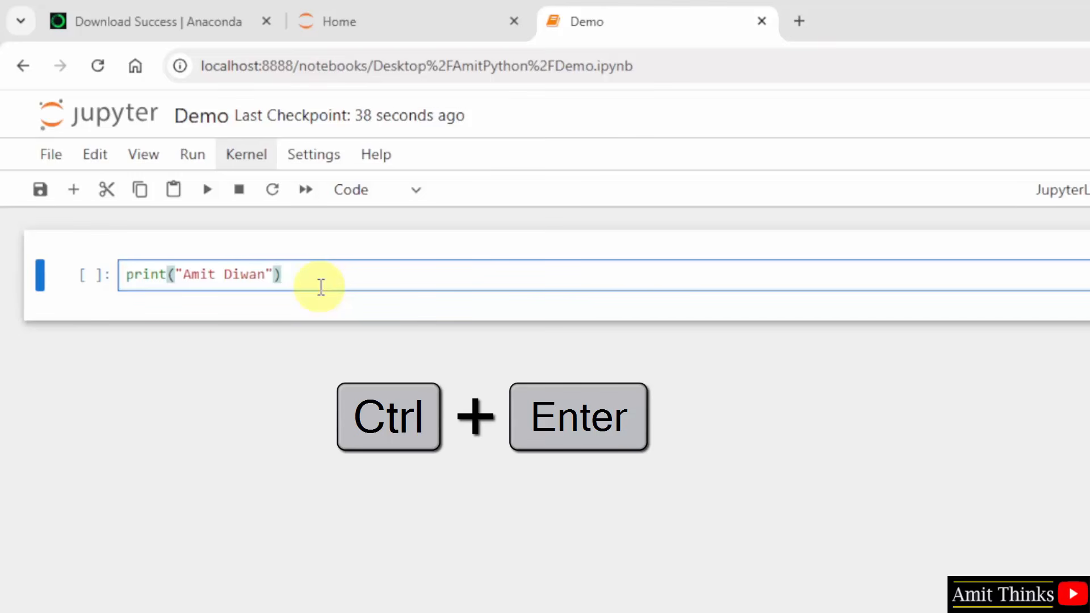
{"action": "key", "text": "ctrl+Return"}
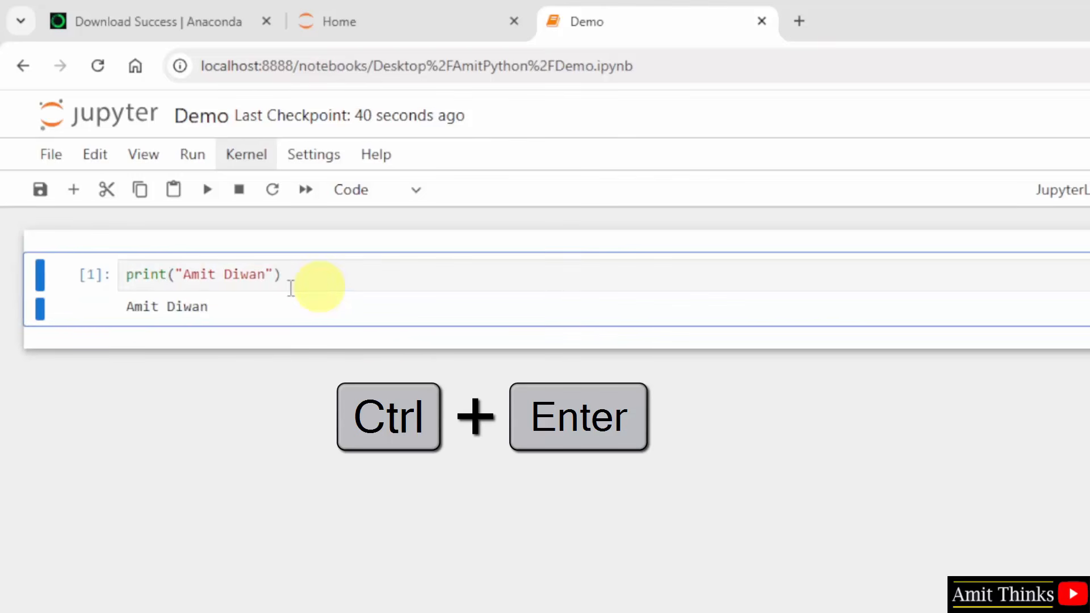